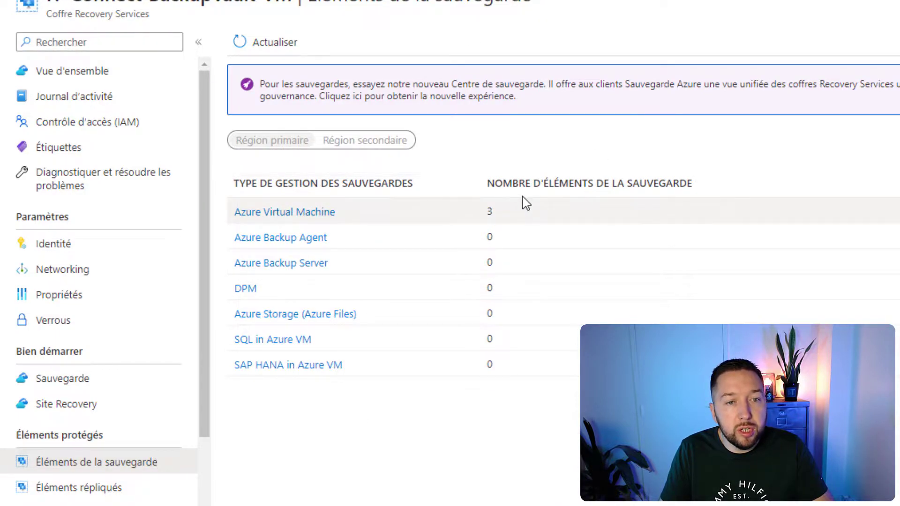
# Start stopping the backup of the AZ-ADDS Azure virtual machine and choose to delete its backup data.
pyautogui.click(311, 217)
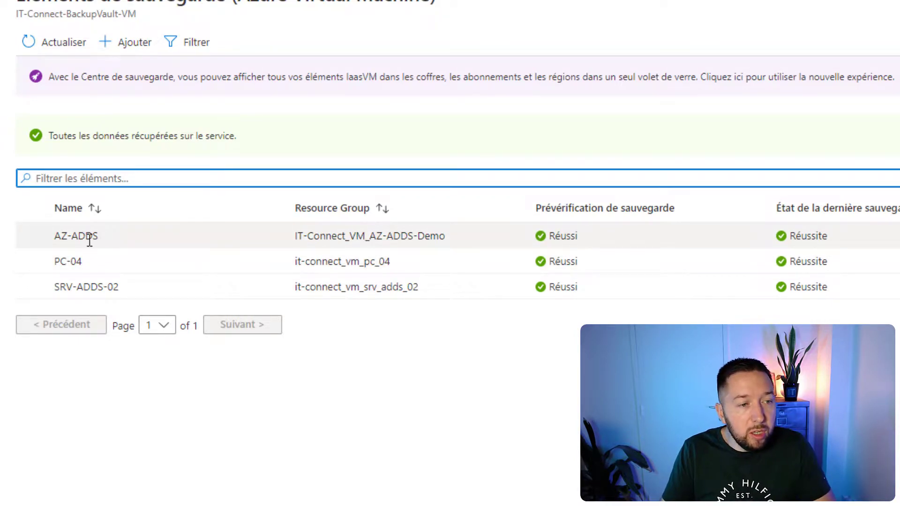
pyautogui.click(159, 232)
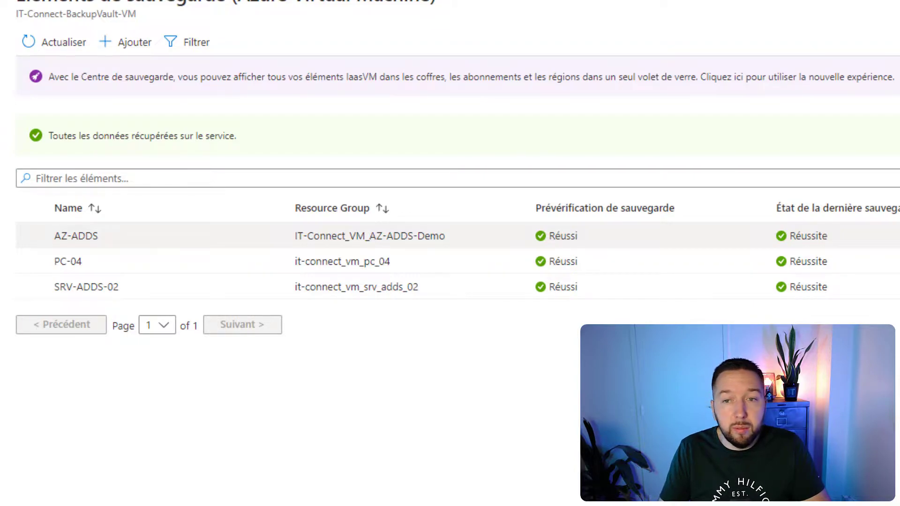
pyautogui.click(870, 149)
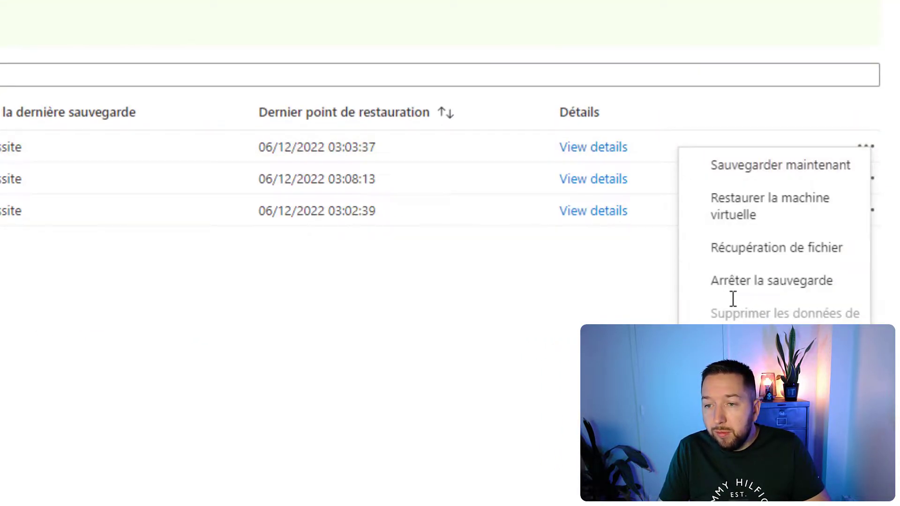
pyautogui.click(697, 282)
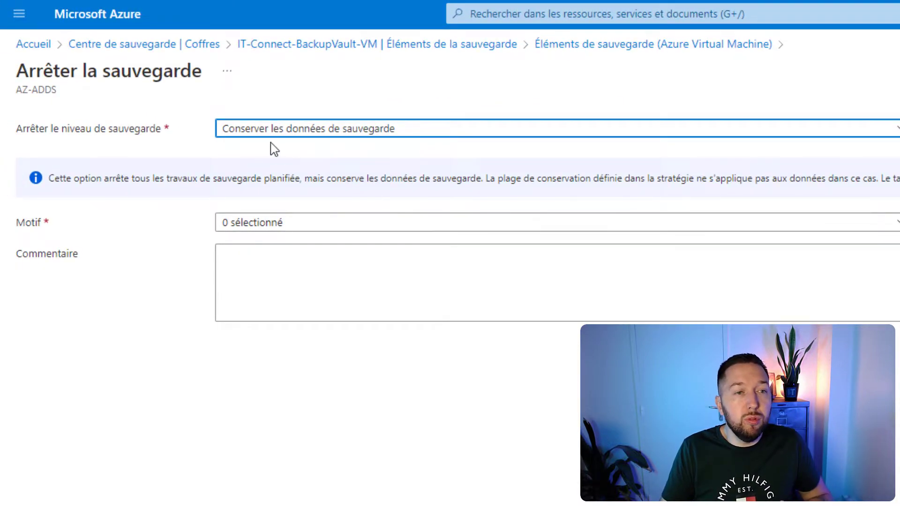
pyautogui.click(322, 135)
pyautogui.click(322, 182)
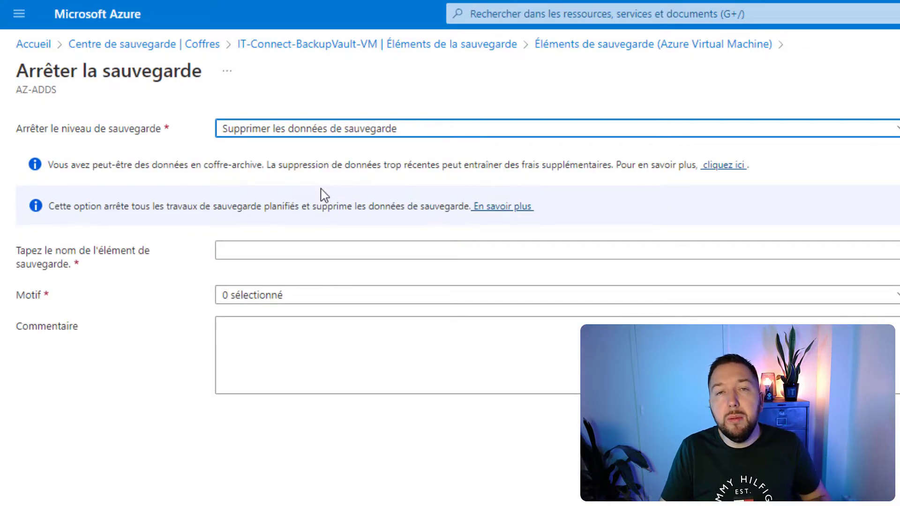
# Enter AZ-ADDS as the backup item name, choose Autres as the reason, and submit the backup stop with data deletion.
pyautogui.click(299, 249)
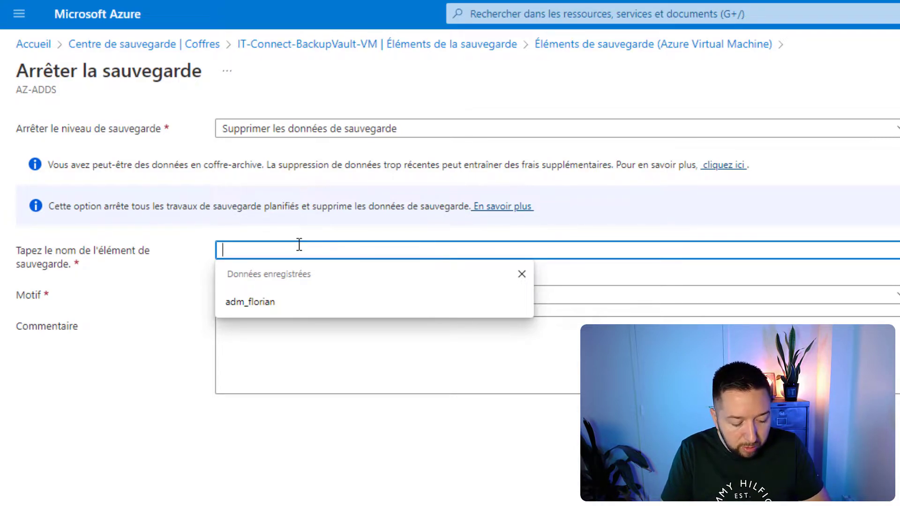
pyautogui.write('AZ-ADDS')
pyautogui.click(303, 295)
pyautogui.click(230, 505)
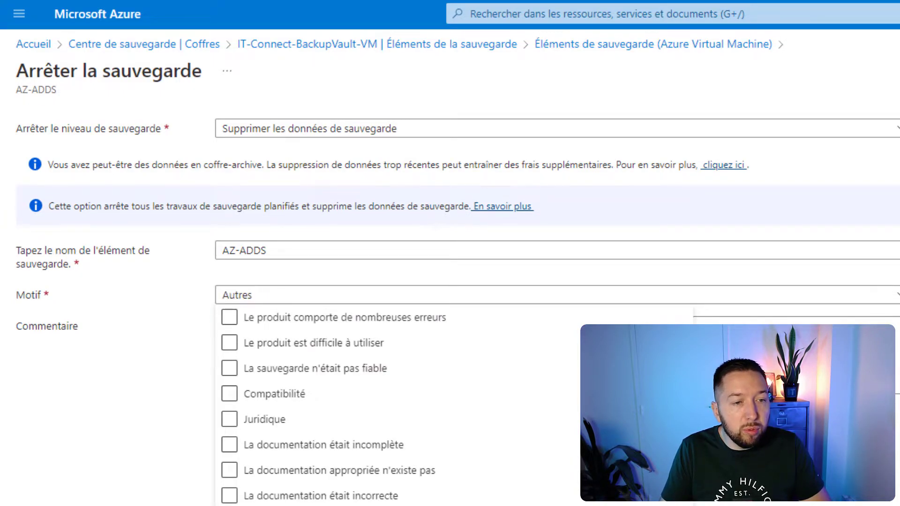
pyautogui.click(401, 366)
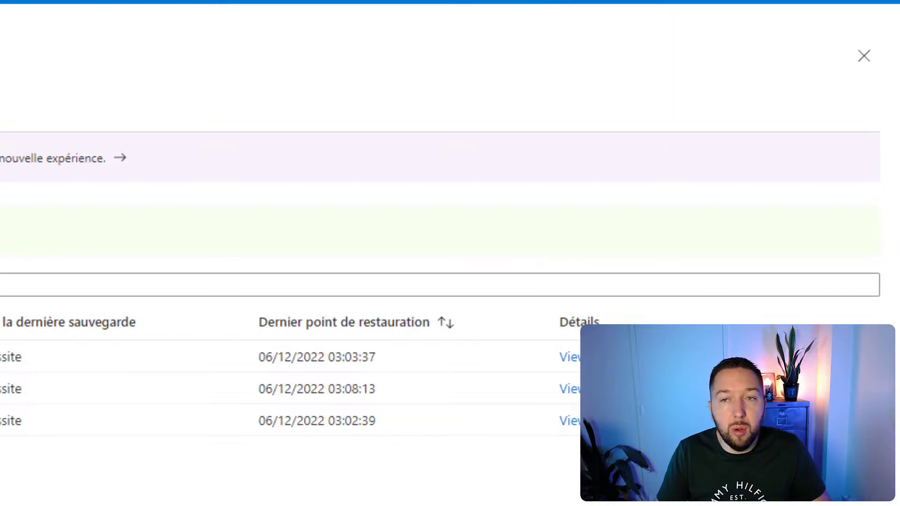
pyautogui.click(556, 3)
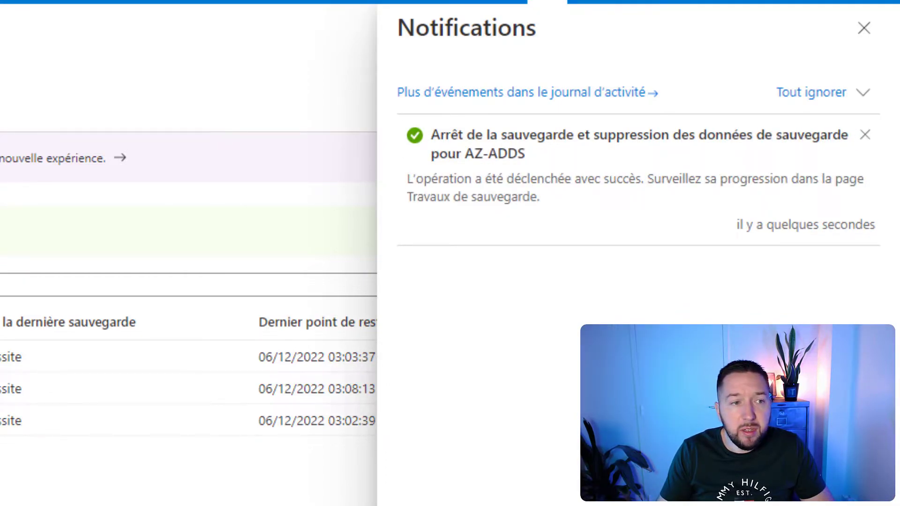
pyautogui.click(864, 28)
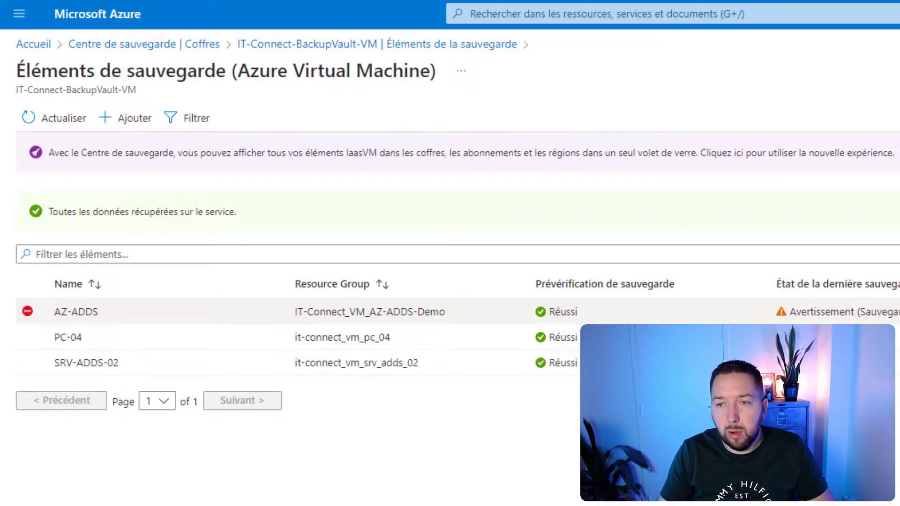
# Open the AZ-ADDS backup item, cancel the deletion of its restore points, and check the operation's notification.
pyautogui.click(76, 312)
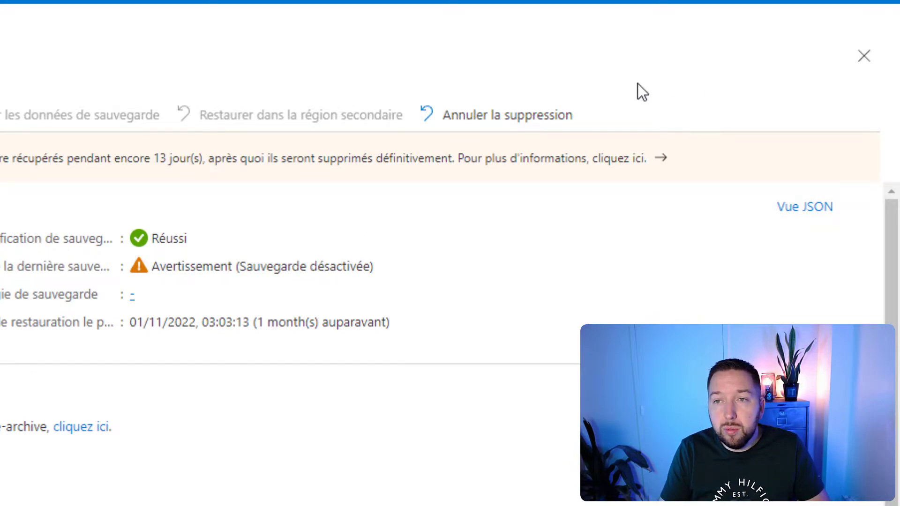
pyautogui.click(523, 117)
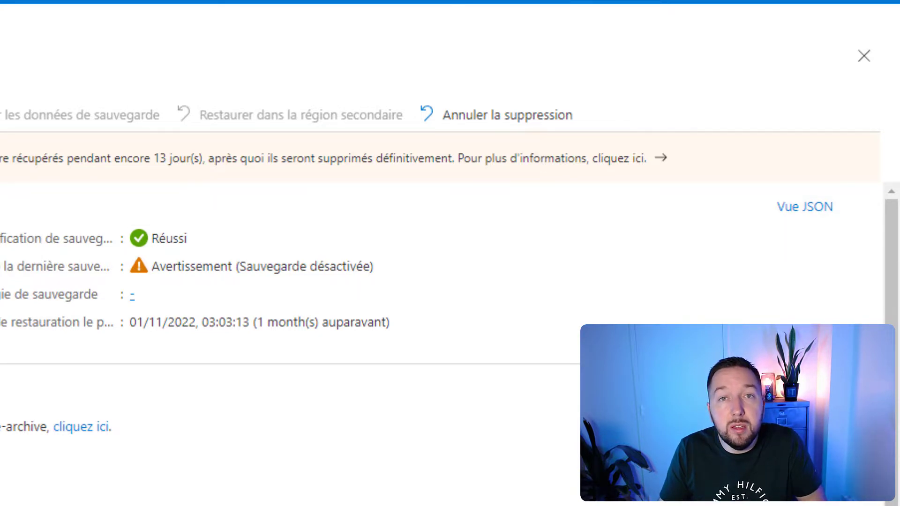
pyautogui.click(551, 2)
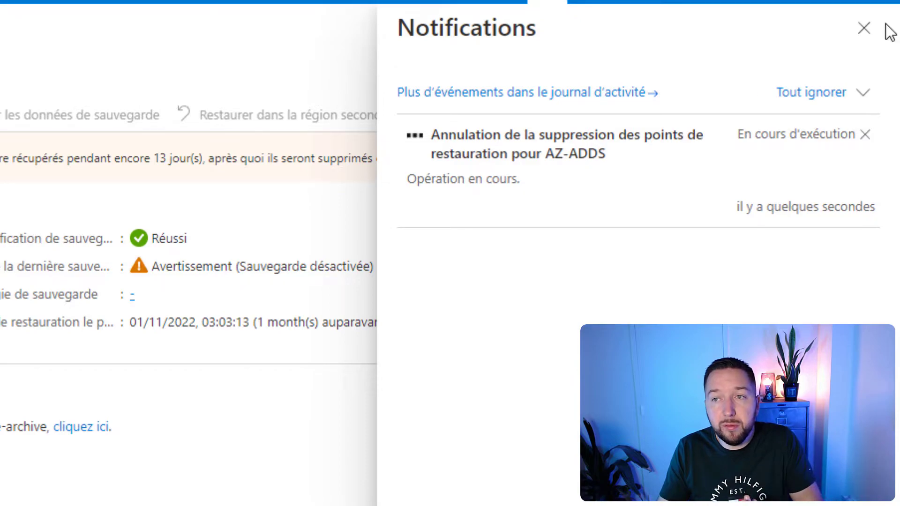
pyautogui.click(863, 29)
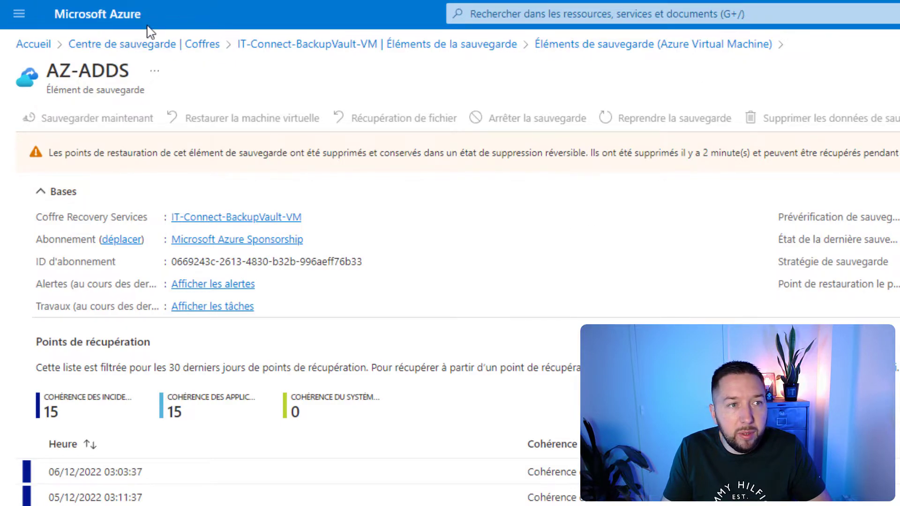
# Refresh the AZ-ADDS backup item and resume its backup with the Backup-VM-Azure-Advanced-7Days policy.
pyautogui.press('F5')
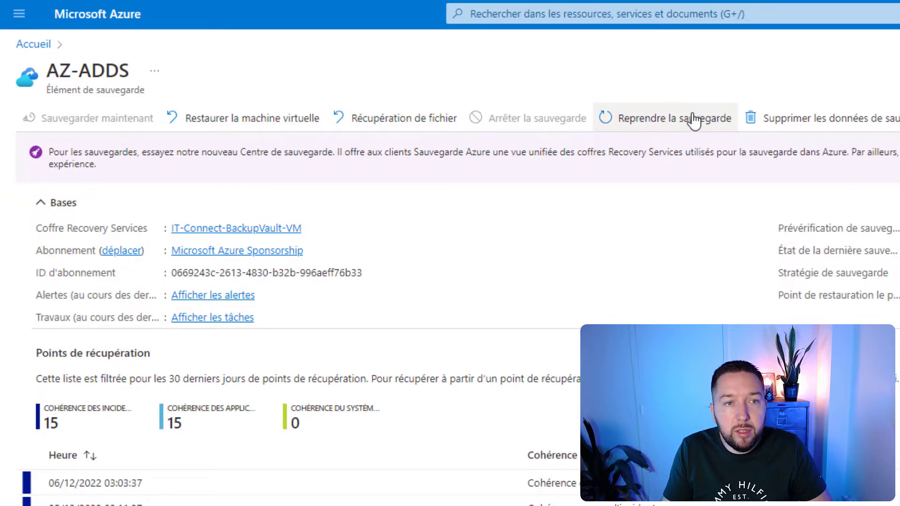
pyautogui.click(646, 123)
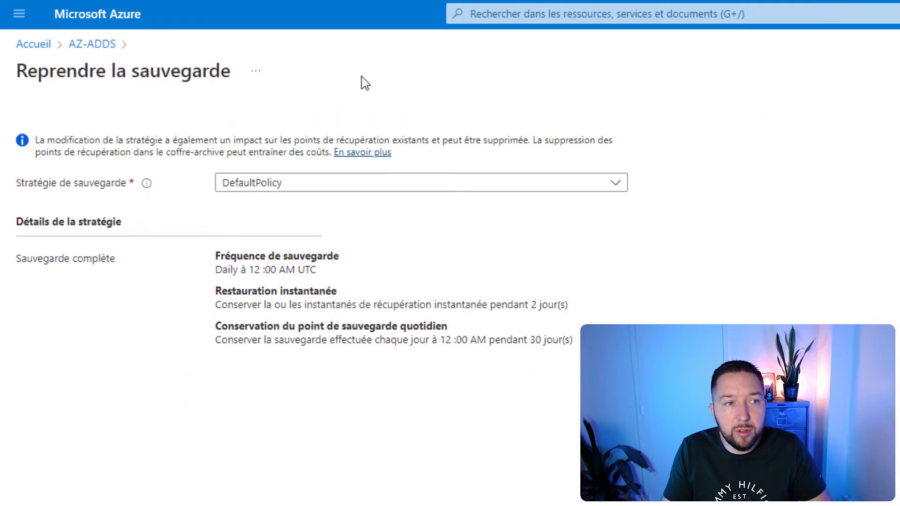
pyautogui.click(305, 184)
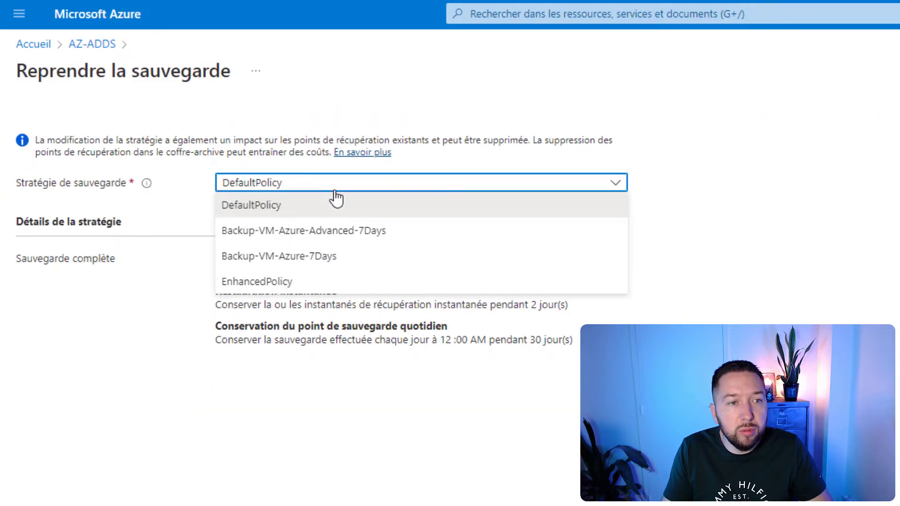
pyautogui.click(282, 234)
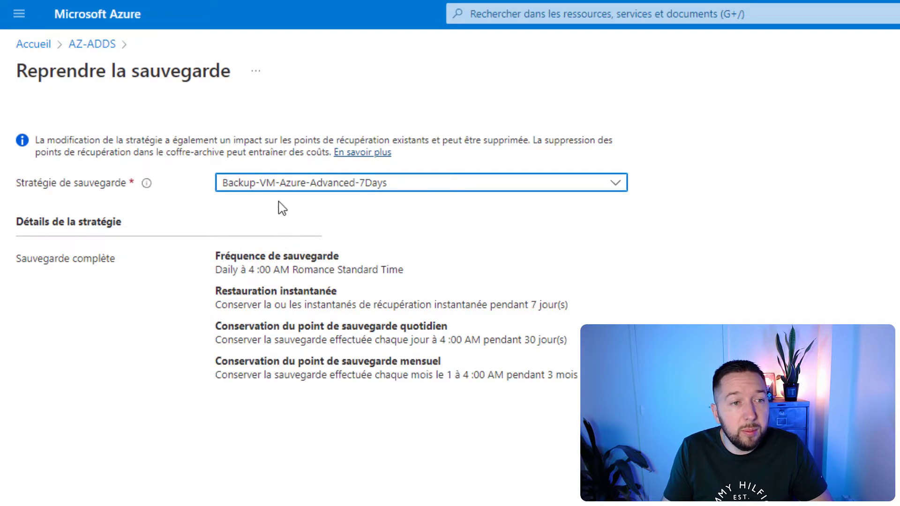
pyautogui.click(461, 244)
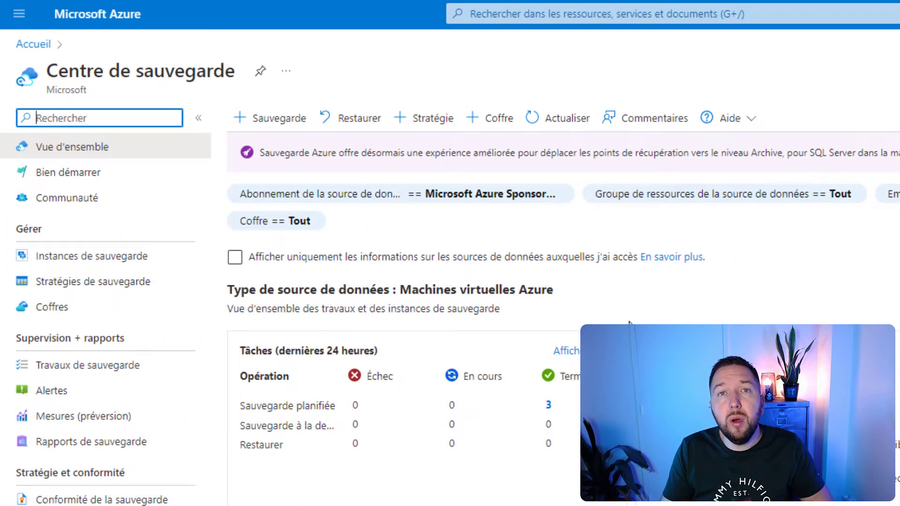
# Review the soft delete option in the security settings of the IT-Connect-BackupVault-VM vault's properties.
pyautogui.click(52, 307)
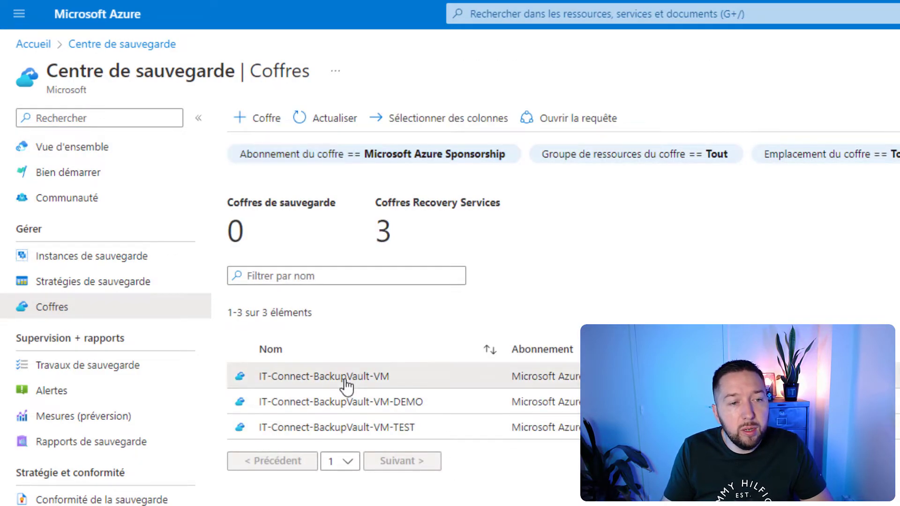
pyautogui.click(347, 387)
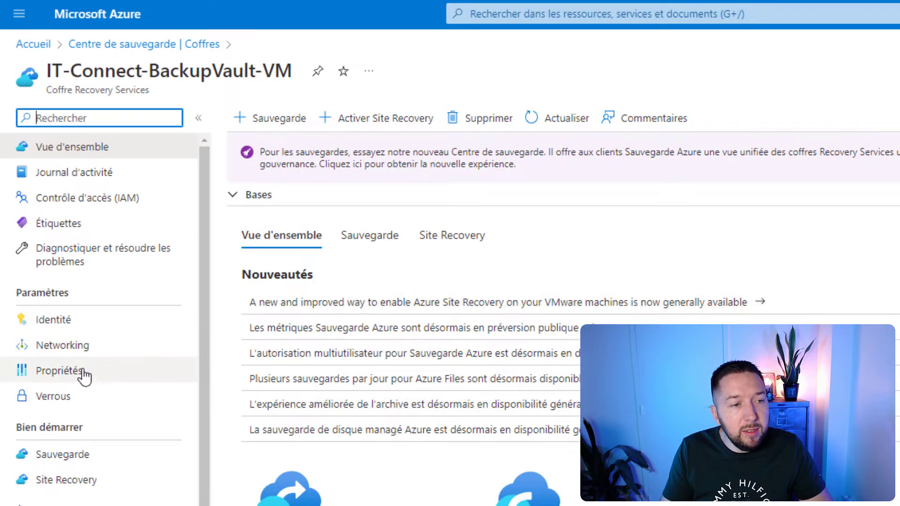
pyautogui.click(54, 375)
pyautogui.scroll(-7, 413, 328)
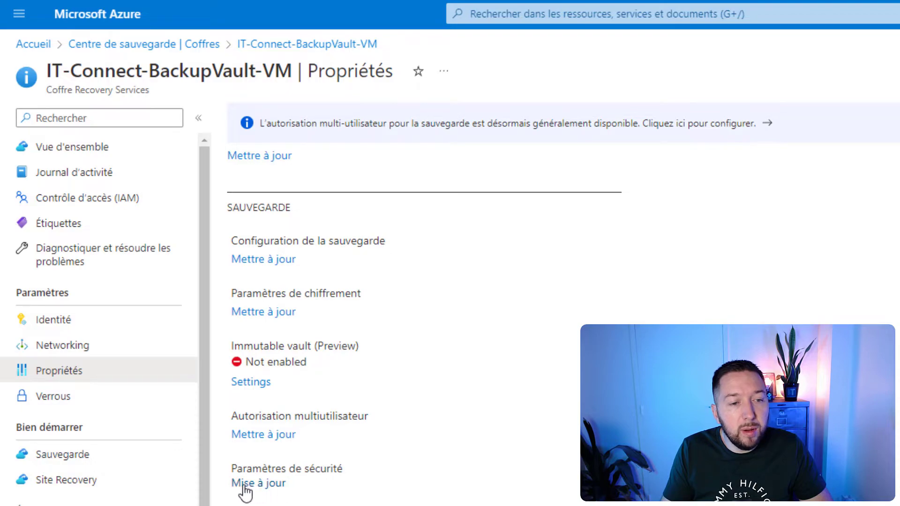
pyautogui.click(244, 483)
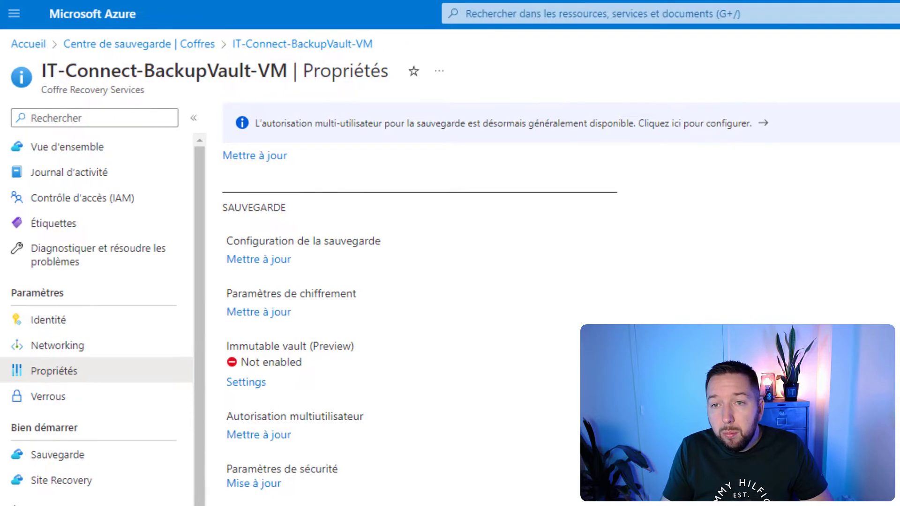
pyautogui.moveTo(335, 225); pyautogui.dragTo(619, 225)
pyautogui.click(639, 224)
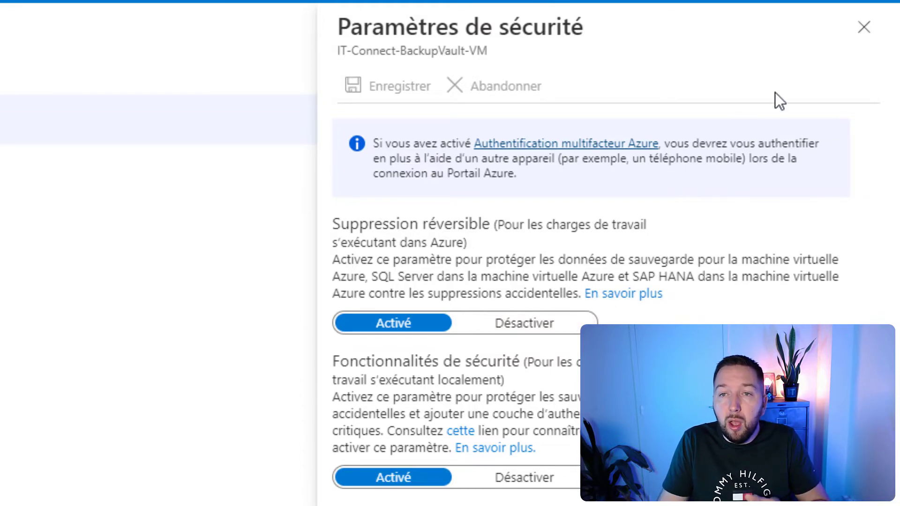
pyautogui.click(875, 30)
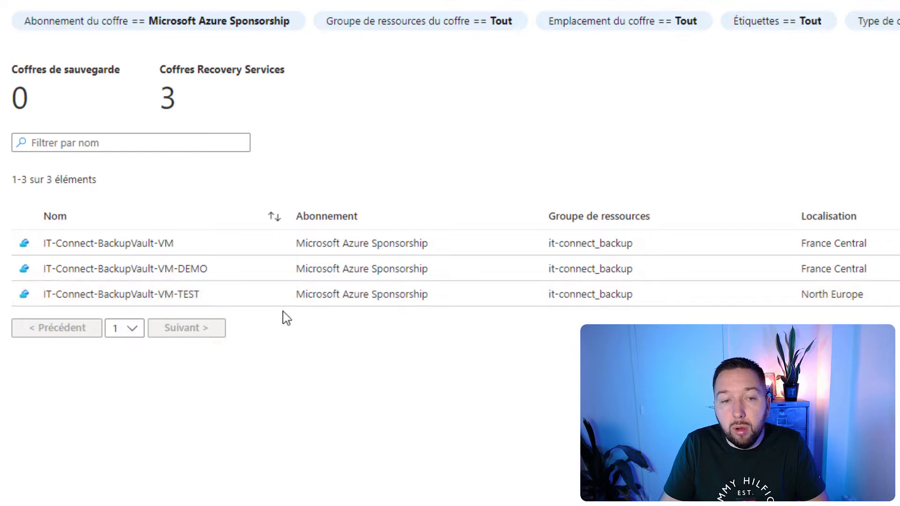
# Open the security and soft delete settings from the properties of the IT-Connect-BackupVault-VM-TEST vault.
pyautogui.click(176, 294)
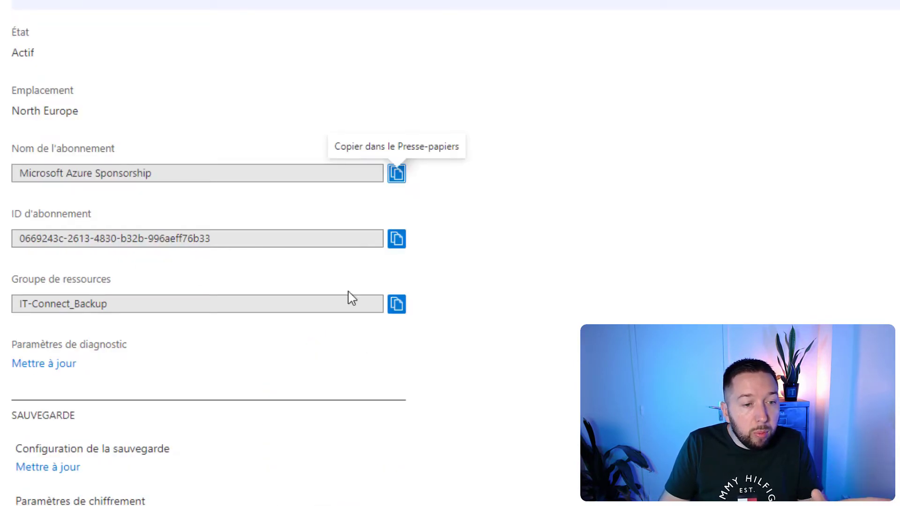
pyautogui.scroll(-5, 349, 299)
pyautogui.scroll(-2, 349, 299)
pyautogui.click(41, 352)
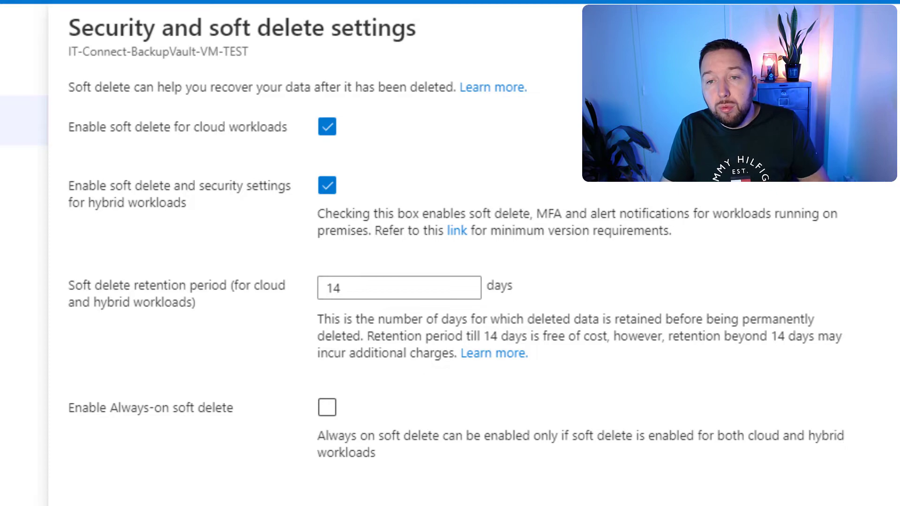
# Inspect the soft delete retention period and enable Always-on soft delete for the IT-Connect-BackupVault-VM-TEST vault.
pyautogui.moveTo(393, 287); pyautogui.dragTo(671, 291)
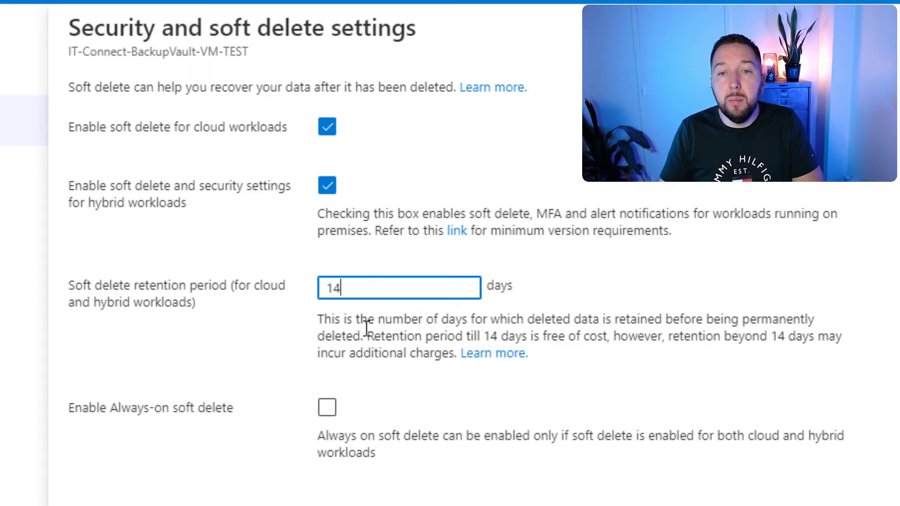
pyautogui.click(309, 417)
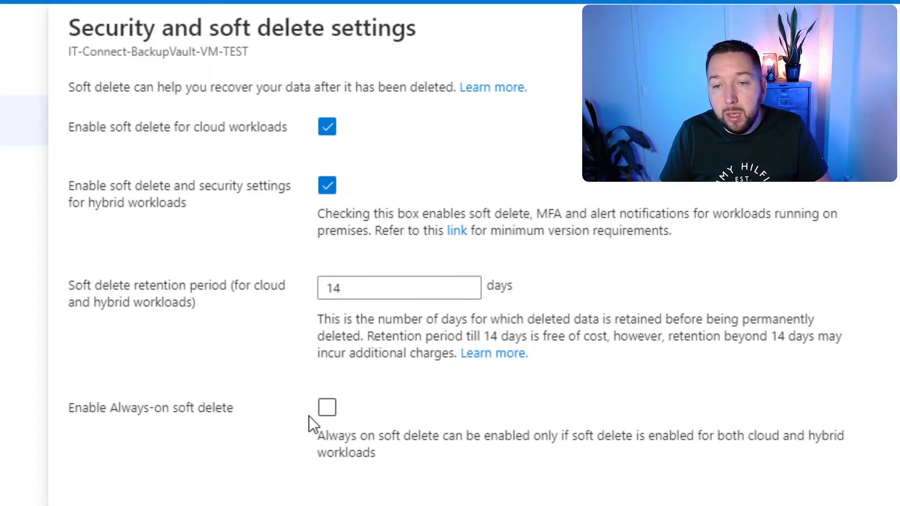
pyautogui.click(337, 412)
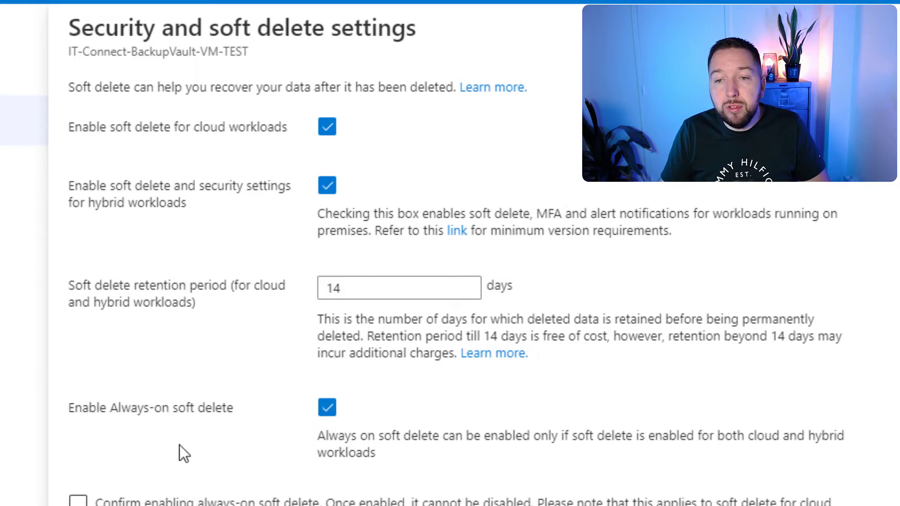